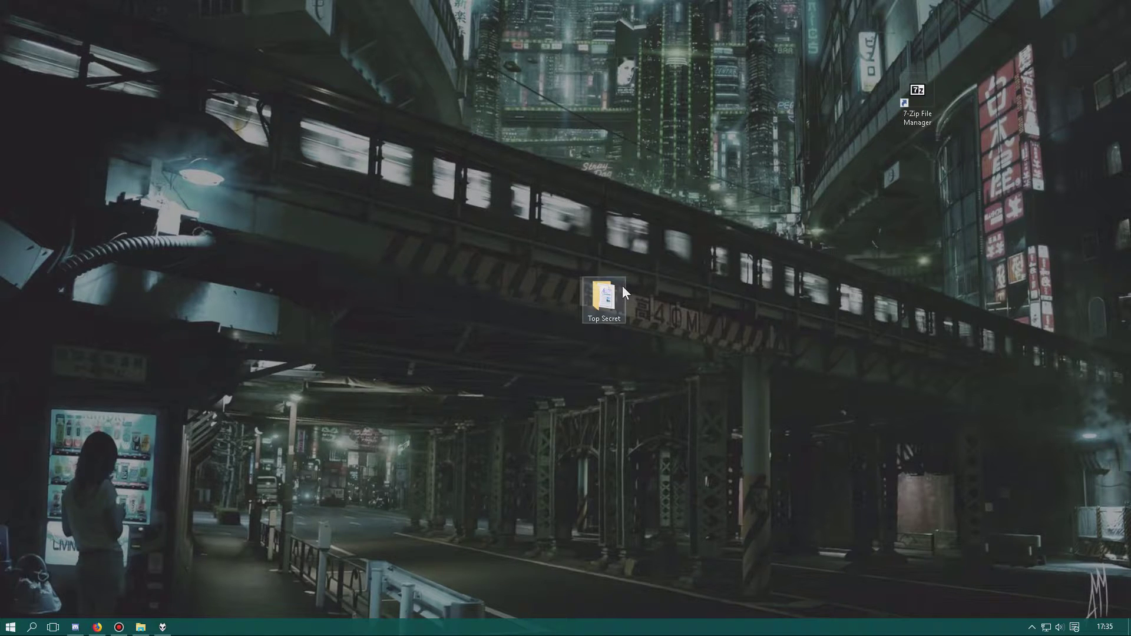
Check that the Top Secret folder holds a single rtf file, then close it
{"action": "double_click", "coordinate": [594, 297]}
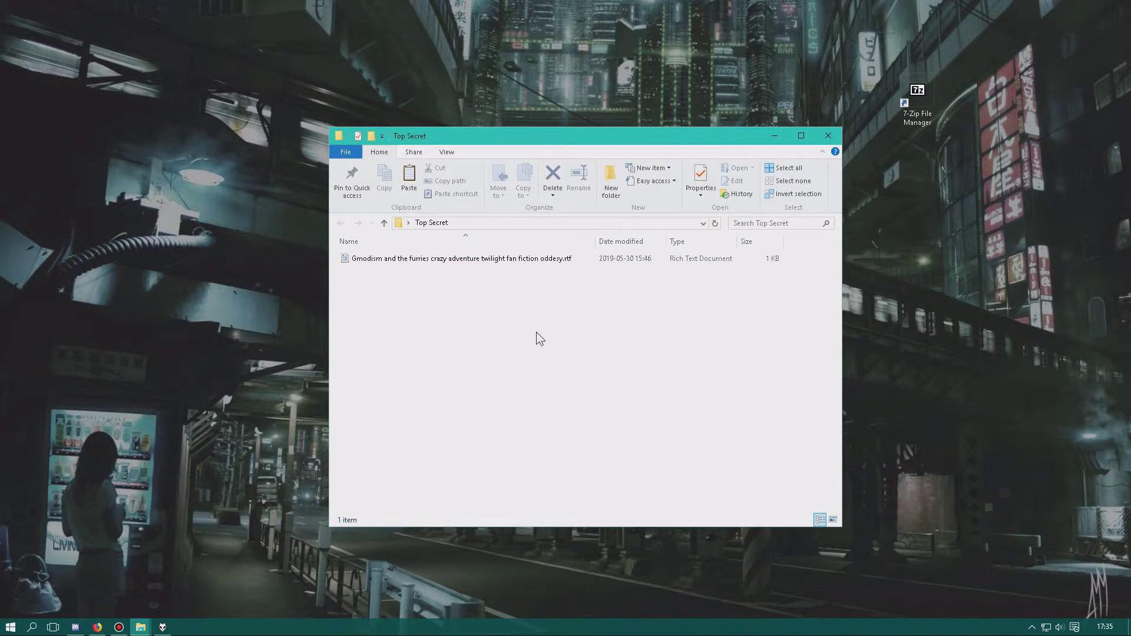
{"action": "left_click", "coordinate": [510, 256]}
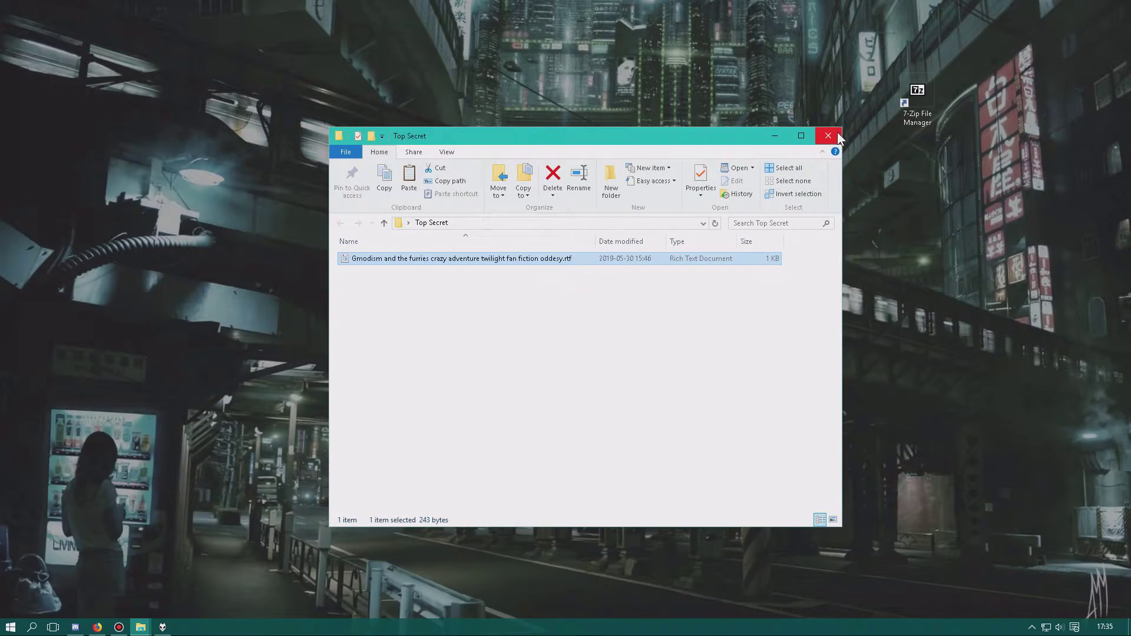
{"action": "left_click", "coordinate": [829, 135]}
Launch 7-Zip File Manager and position its window near the top of the screen
{"action": "double_click", "coordinate": [919, 89]}
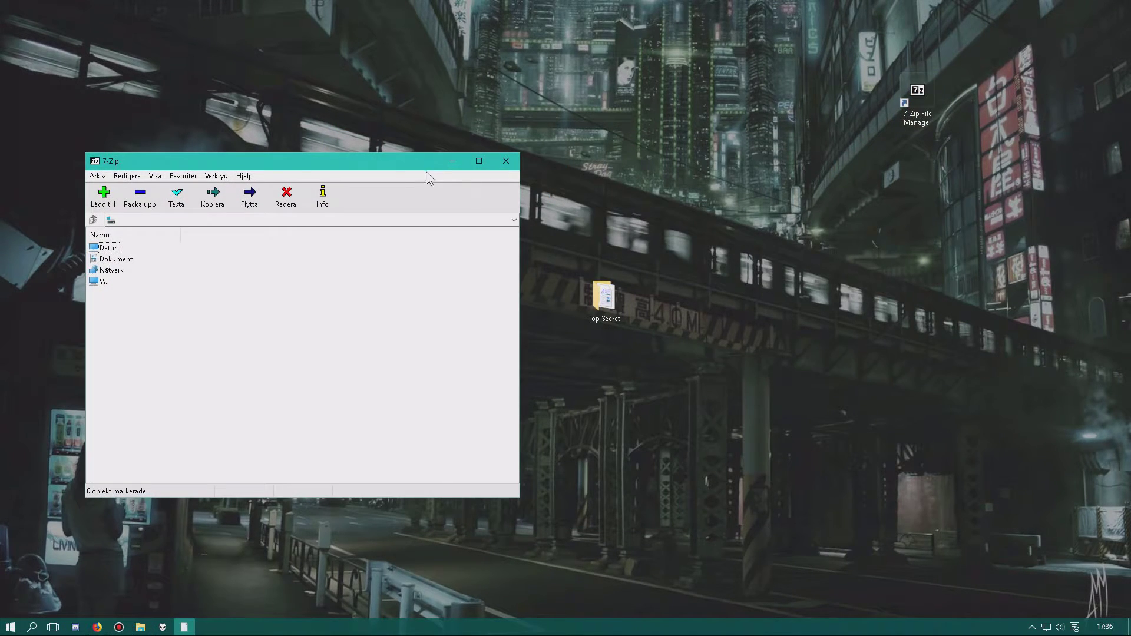
{"action": "mouse_move", "coordinate": [369, 161]}
{"action": "left_mouse_down"}
{"action": "mouse_move", "coordinate": [362, 150]}
{"action": "mouse_move", "coordinate": [355, 162]}
{"action": "left_mouse_up"}
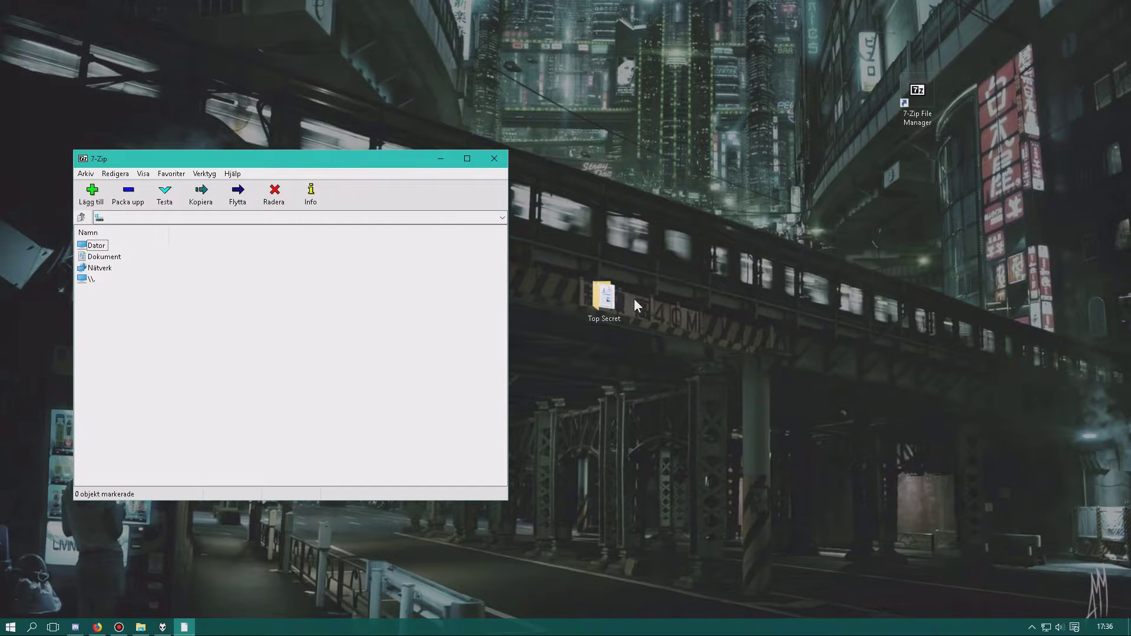
{"action": "left_click", "coordinate": [592, 245]}
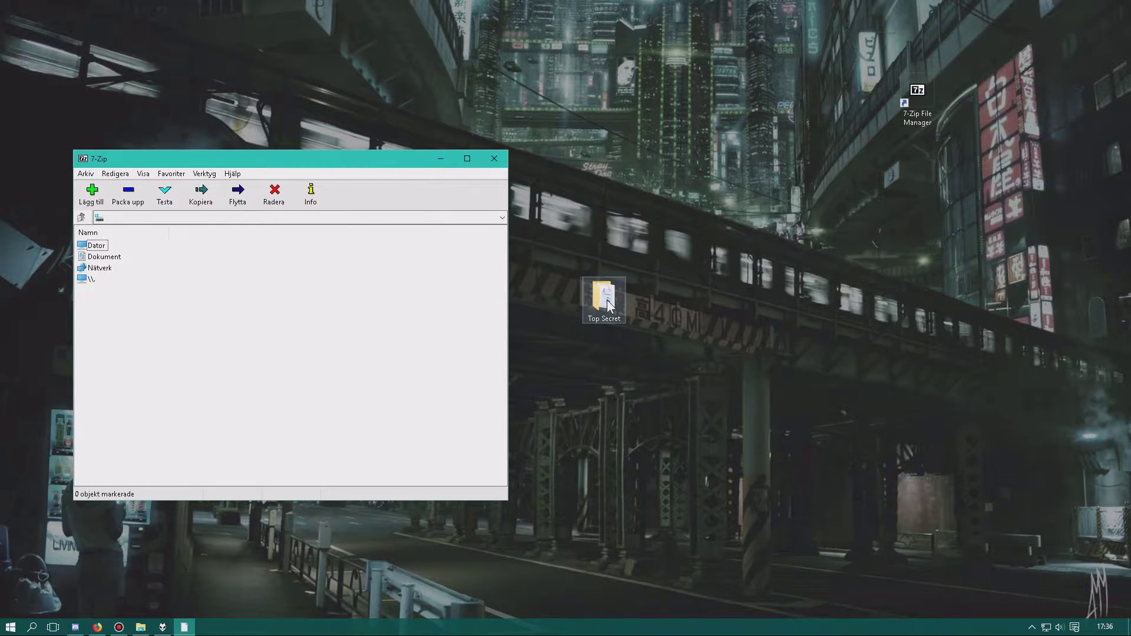
{"action": "left_click_drag", "start_coordinate": [397, 160], "coordinate": [403, 139]}
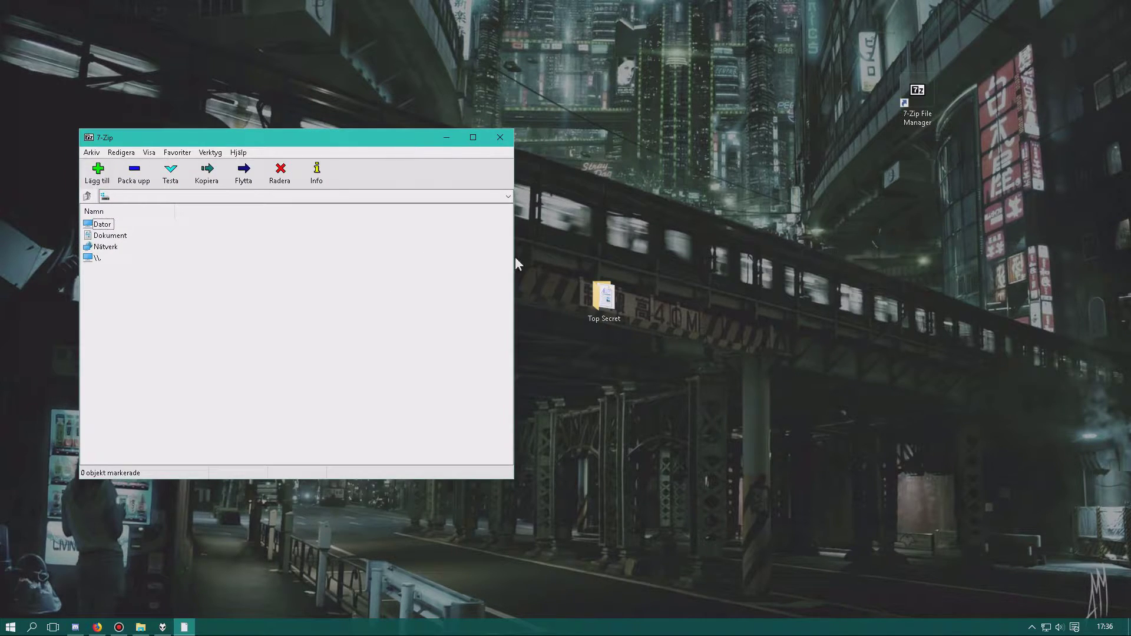
Drag the desktop Top Secret folder into 7-Zip, proposing a Top Secret.7z archive
{"action": "double_click", "coordinate": [597, 307]}
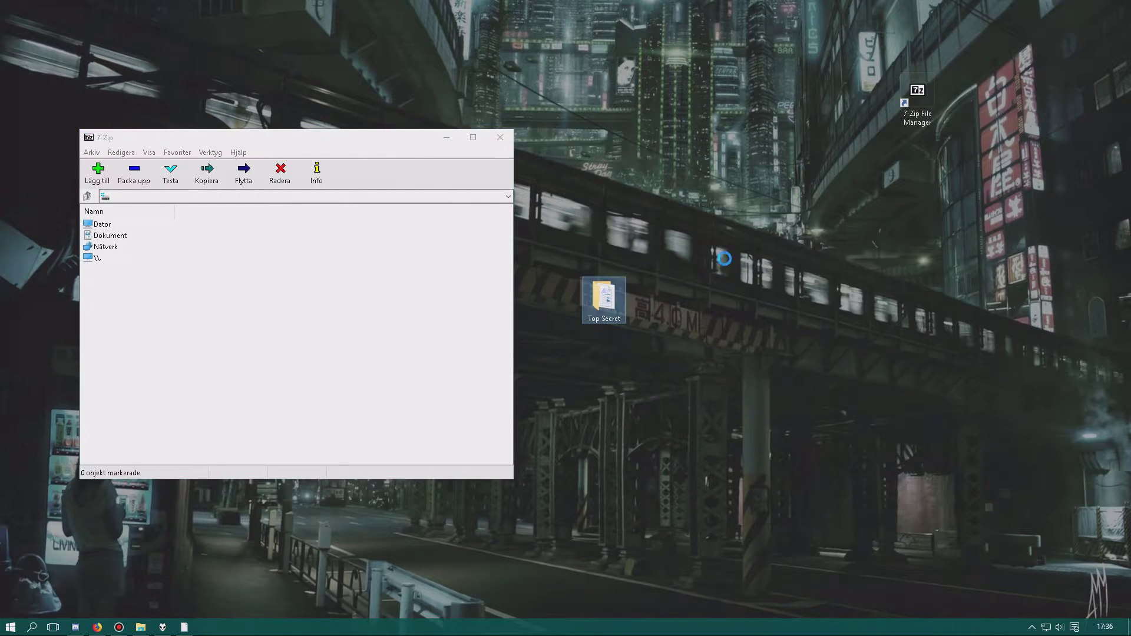
{"action": "right_click", "coordinate": [604, 300]}
{"action": "key", "text": "Escape"}
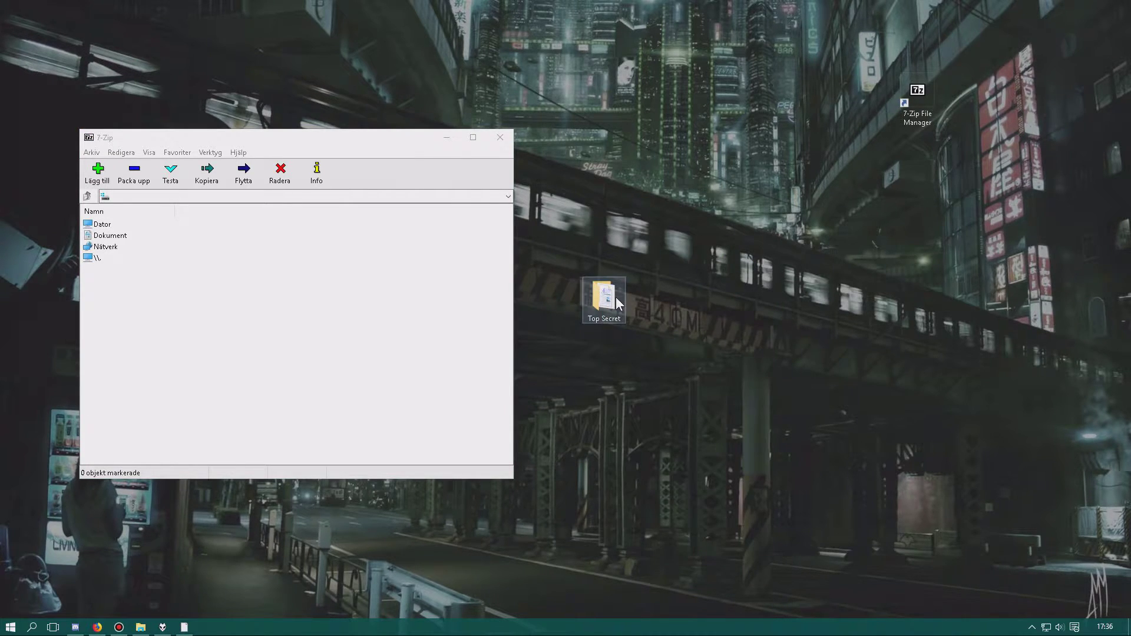
{"action": "key", "text": "ctrl+v"}
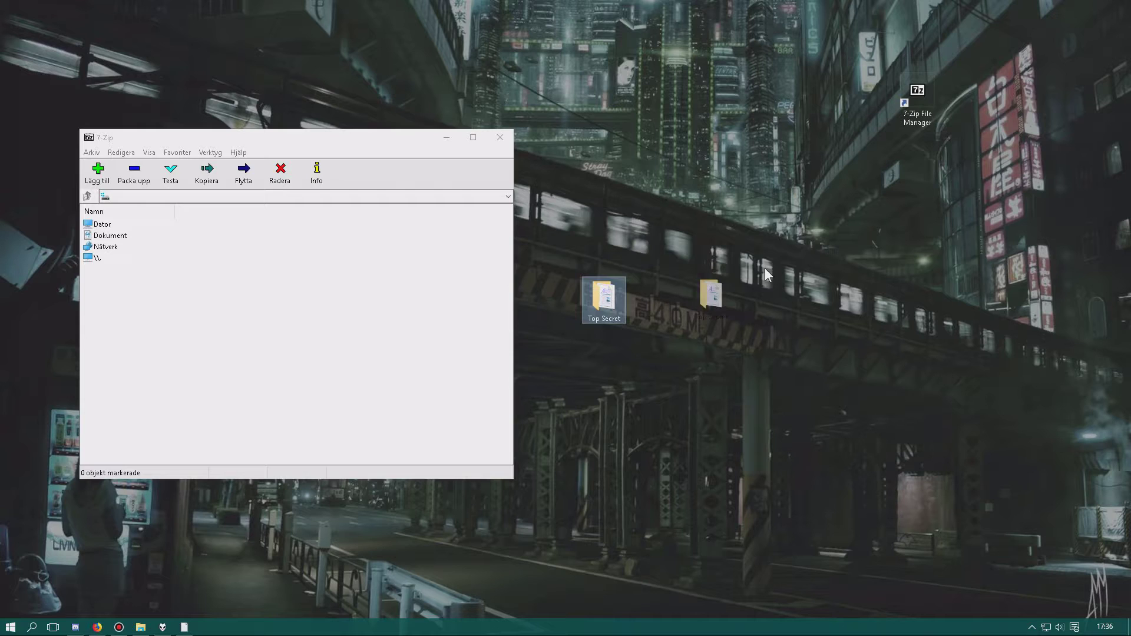
{"action": "left_click", "coordinate": [247, 137]}
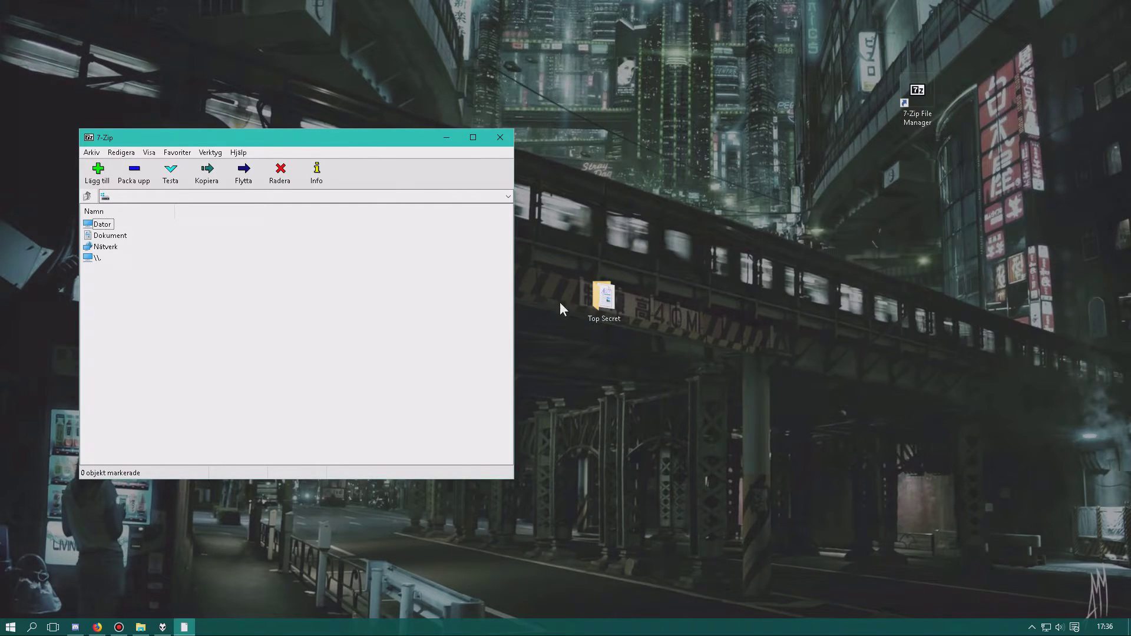
{"action": "left_click_drag", "start_coordinate": [604, 301], "coordinate": [268, 337]}
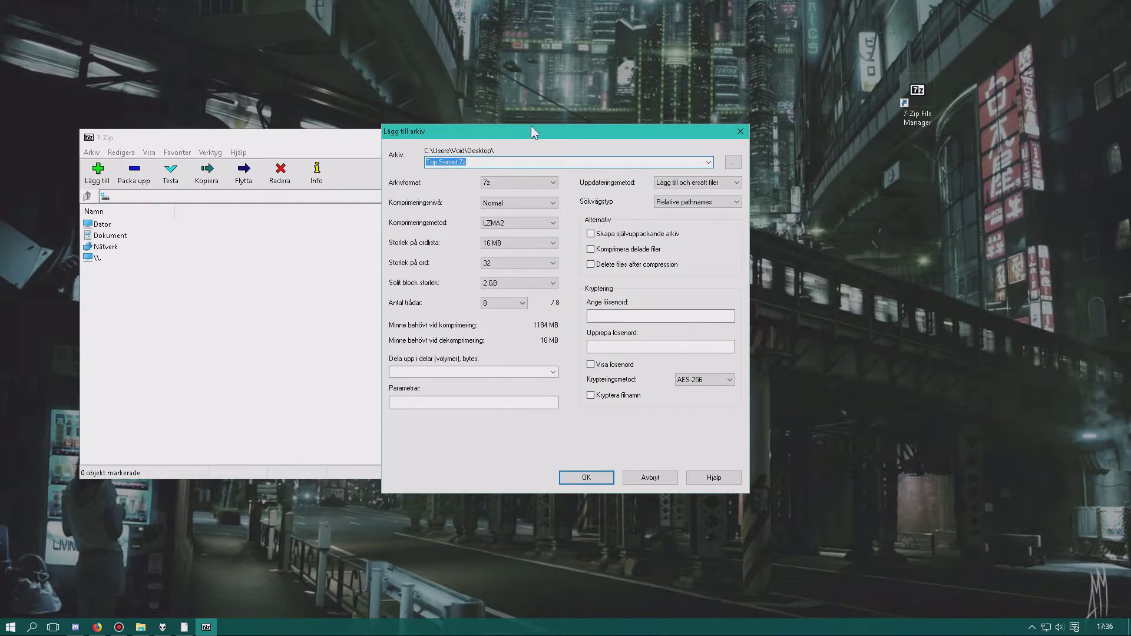
Switch Arkivformat from 7z to zip, making the archive Top Secret.zip
{"action": "mouse_move", "coordinate": [536, 126]}
{"action": "left_mouse_down"}
{"action": "mouse_move", "coordinate": [499, 113]}
{"action": "mouse_move", "coordinate": [703, 114]}
{"action": "left_mouse_up"}
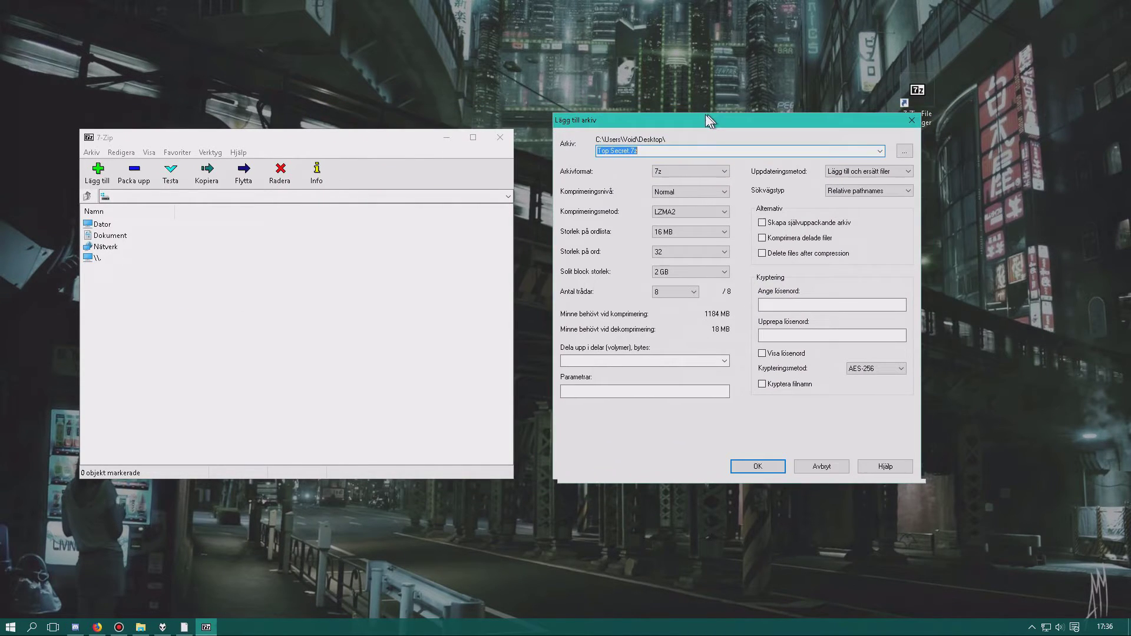
{"action": "left_click", "coordinate": [666, 171]}
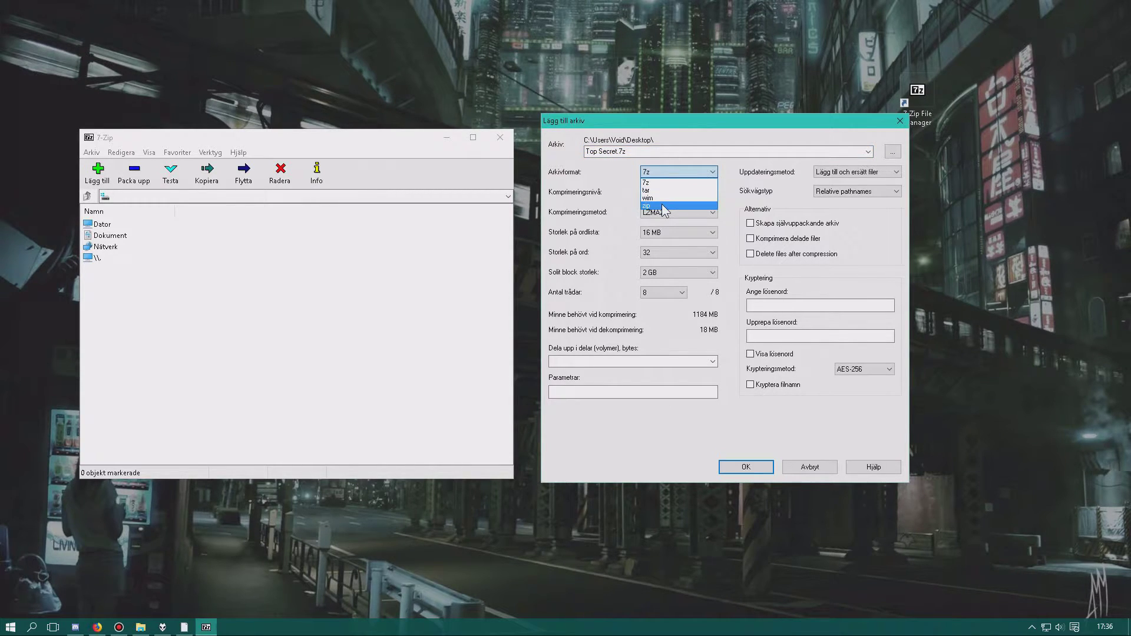
{"action": "left_click", "coordinate": [662, 204]}
{"action": "left_click", "coordinate": [663, 170]}
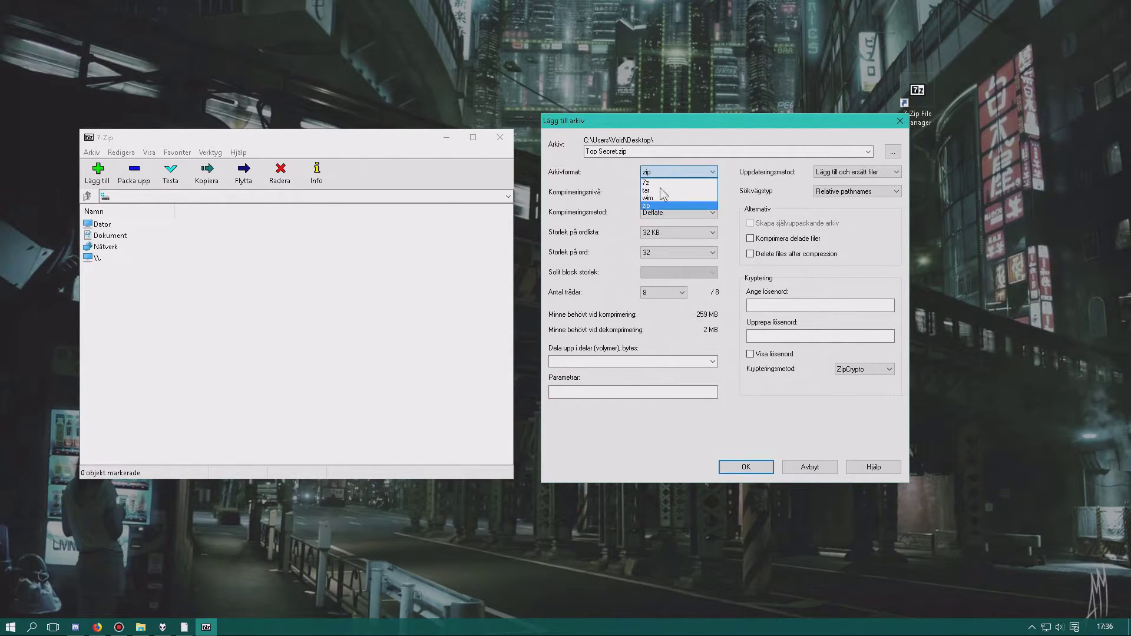
{"action": "left_click", "coordinate": [658, 184]}
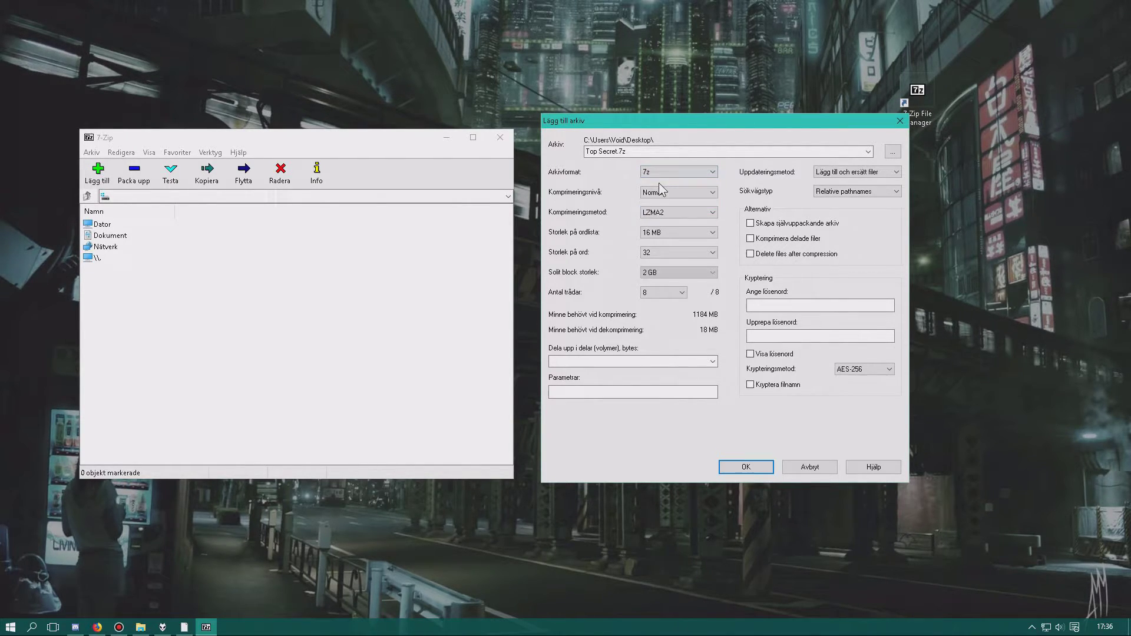
{"action": "left_click", "coordinate": [656, 174]}
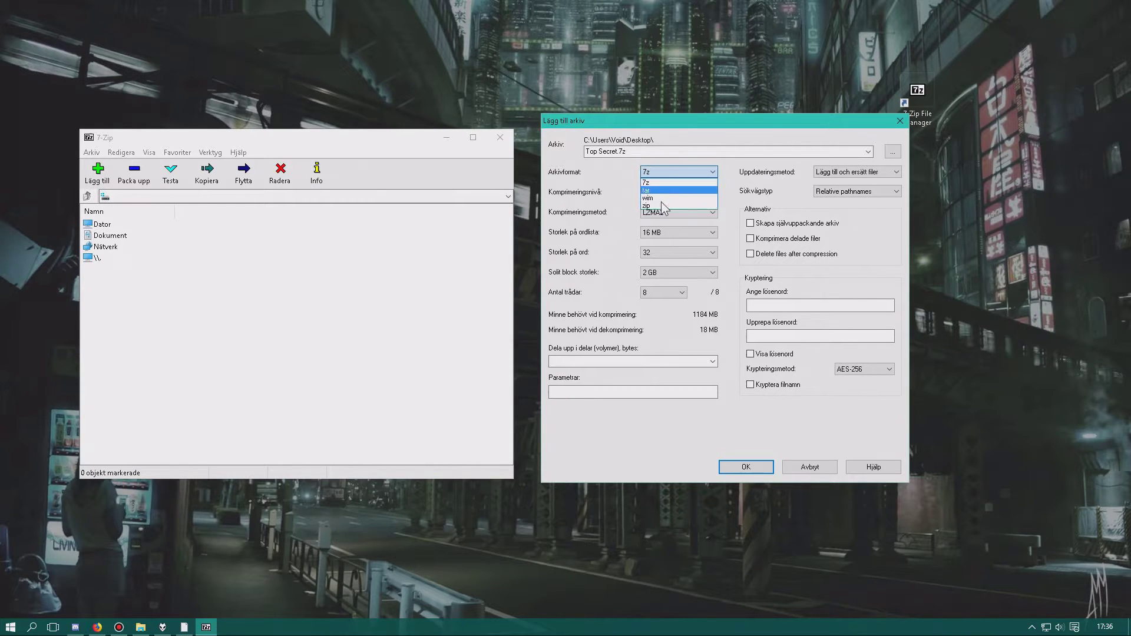
{"action": "left_click", "coordinate": [660, 202]}
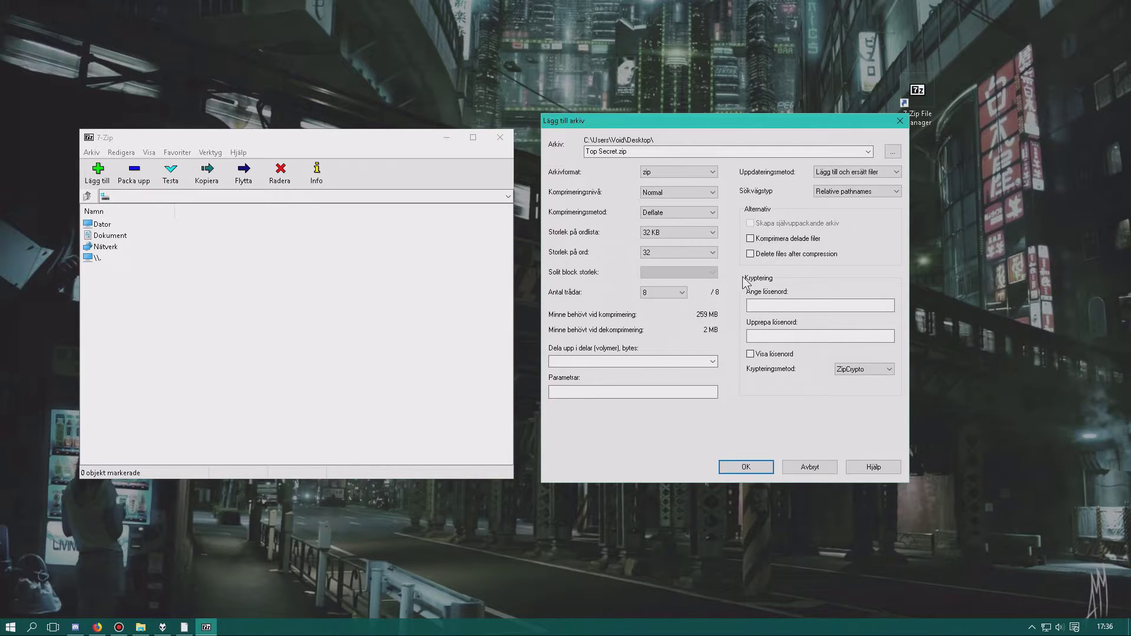
Choose AES-256 as Krypteringsmetod, leaving both password fields empty
{"action": "left_click", "coordinate": [785, 305]}
{"action": "left_click", "coordinate": [796, 336]}
{"action": "left_click", "coordinate": [881, 370]}
{"action": "left_click", "coordinate": [870, 373]}
{"action": "left_click", "coordinate": [767, 306]}
{"action": "left_click", "coordinate": [750, 353]}
{"action": "left_click", "coordinate": [757, 303]}
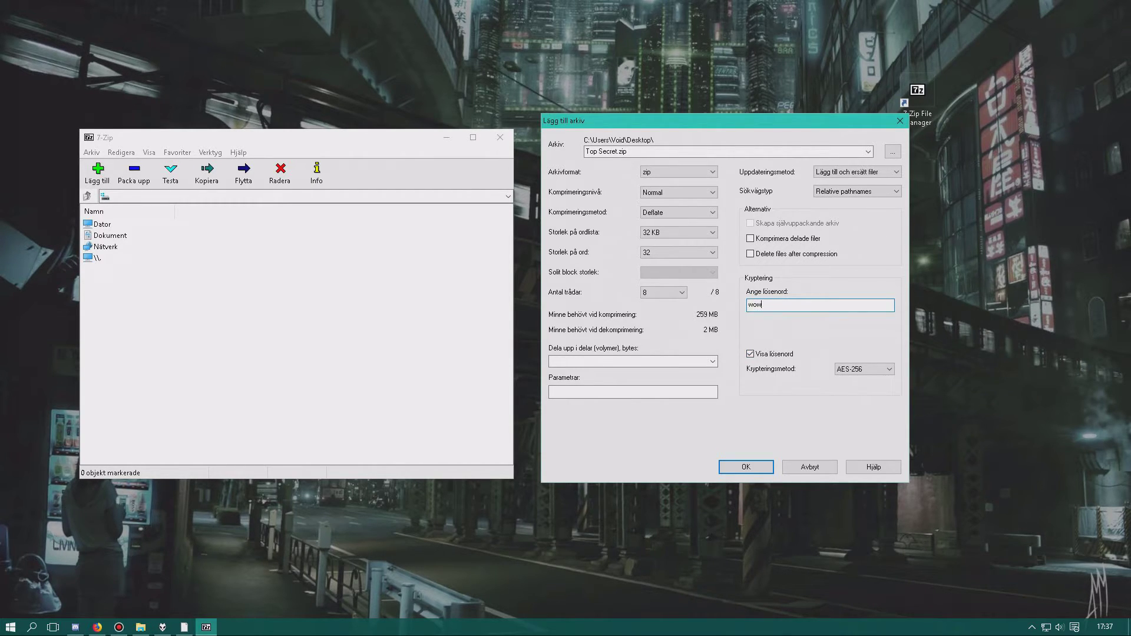
{"action": "left_click", "coordinate": [758, 470]}
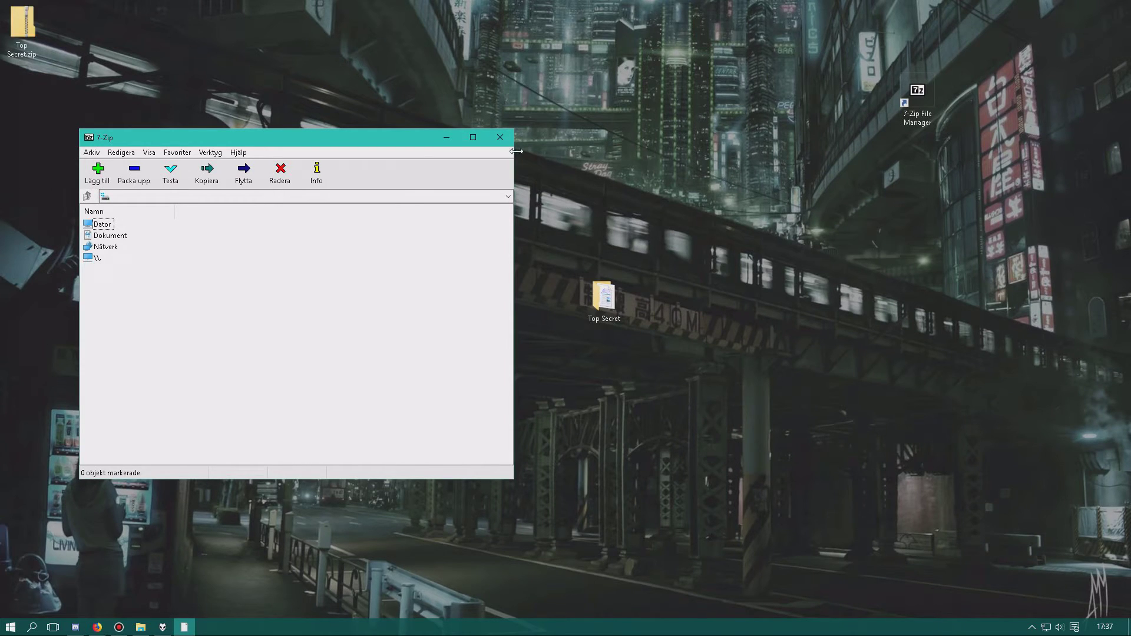
Close 7-Zip and move Top Secret.zip to the middle of the desktop
{"action": "left_click", "coordinate": [500, 139]}
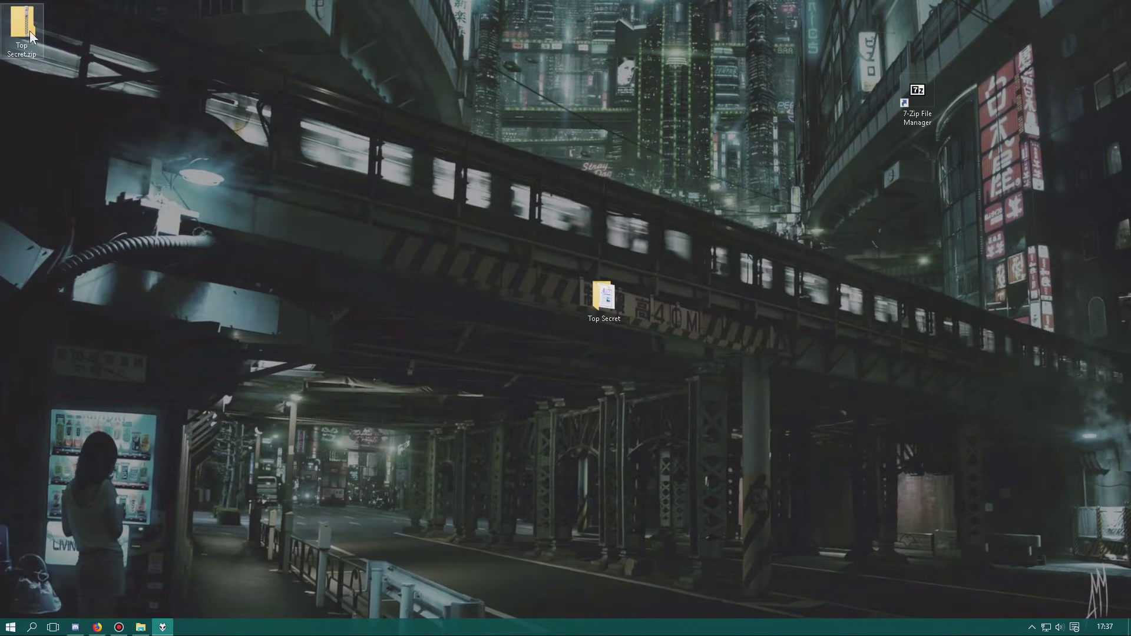
{"action": "left_click_drag", "start_coordinate": [30, 31], "coordinate": [513, 301]}
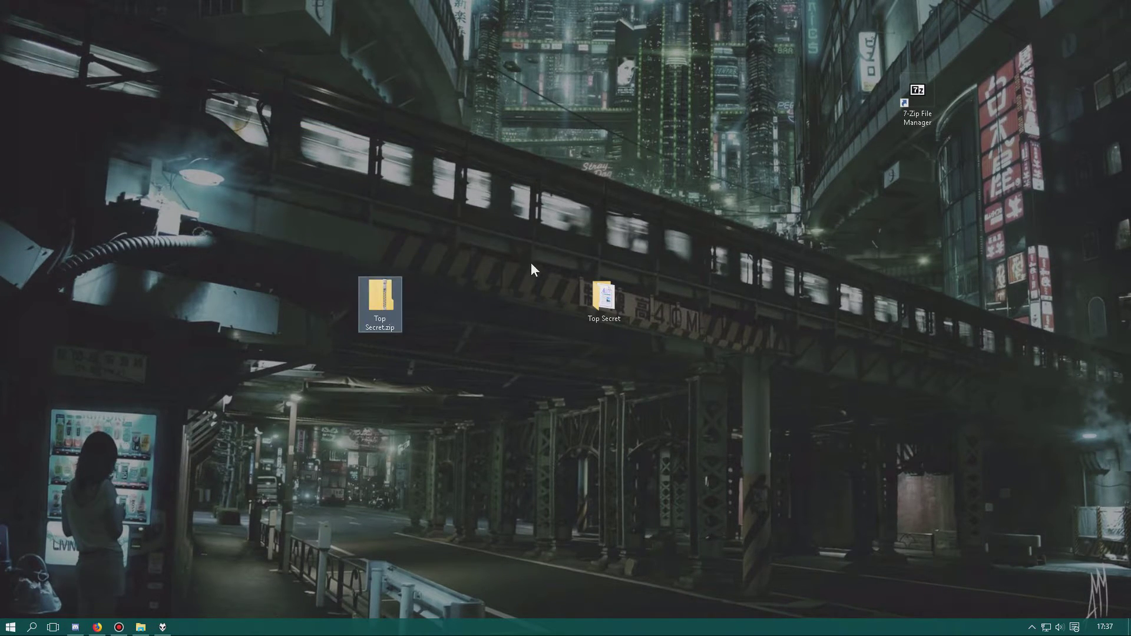
{"action": "left_click", "coordinate": [469, 326]}
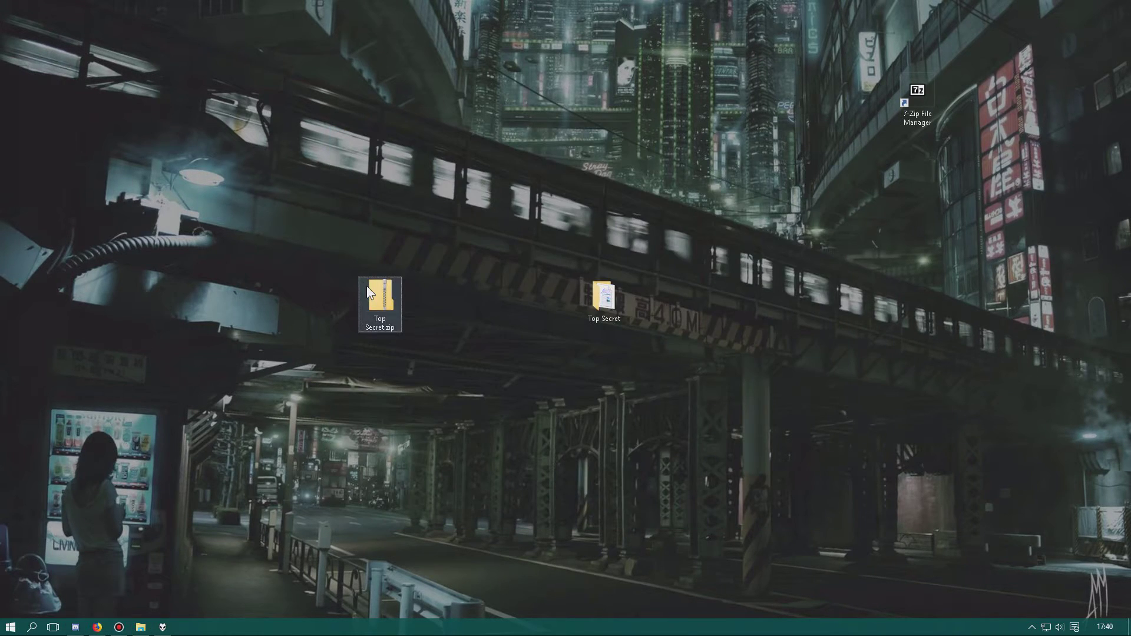
Try opening the encrypted rtf inside Top Secret.zip in File Explorer, and dismiss the extraction error
{"action": "double_click", "coordinate": [378, 295]}
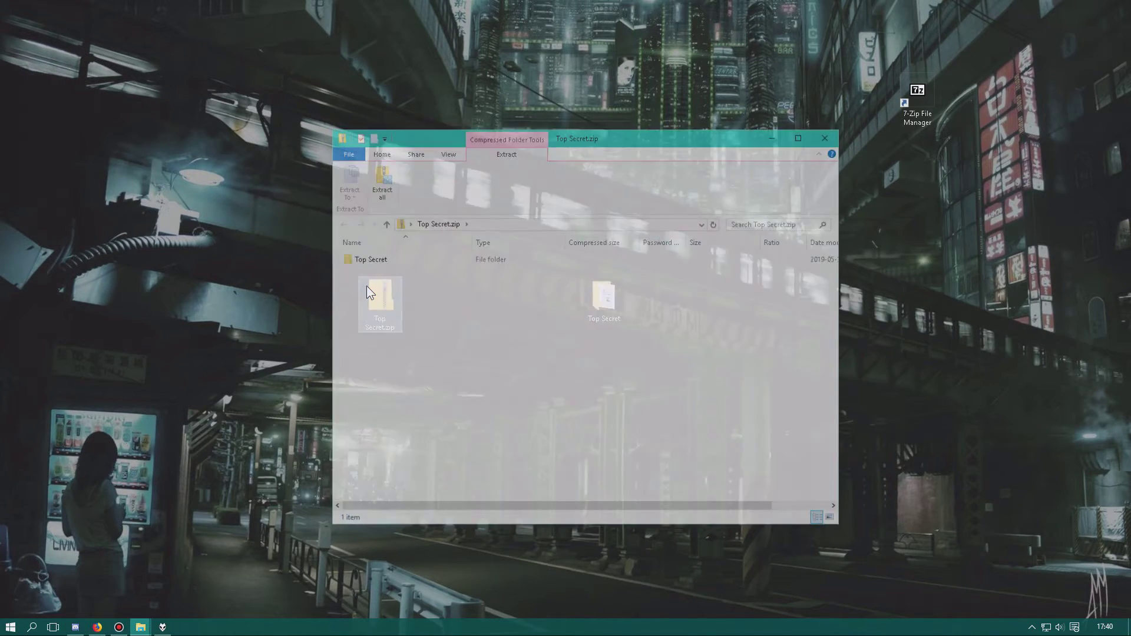
{"action": "double_click", "coordinate": [371, 259]}
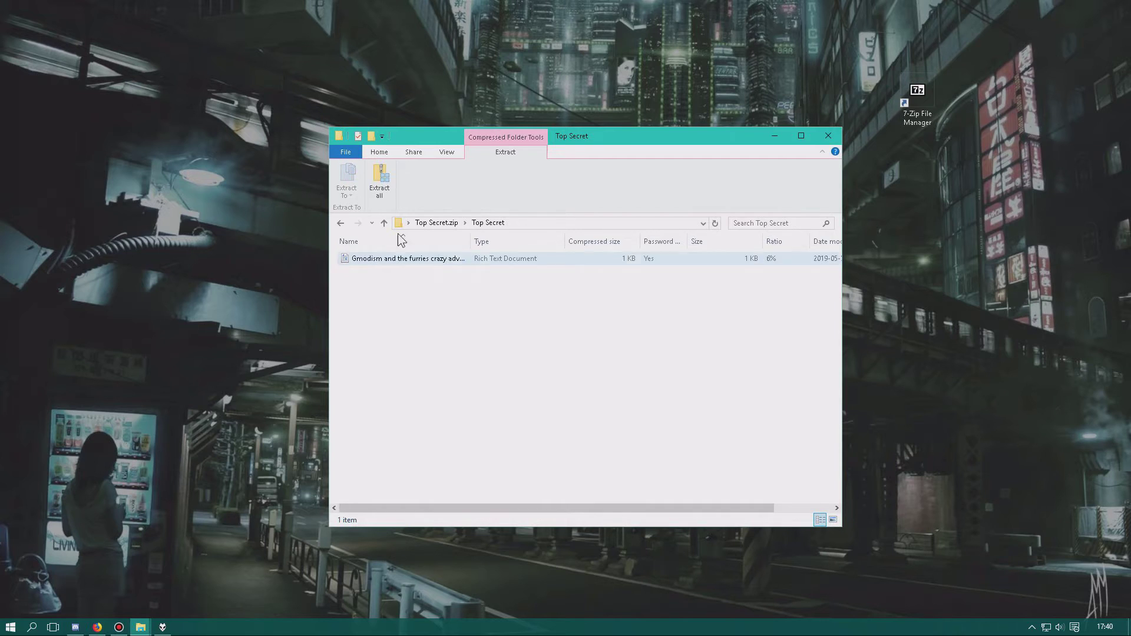
{"action": "left_click_drag", "start_coordinate": [470, 242], "coordinate": [609, 242]}
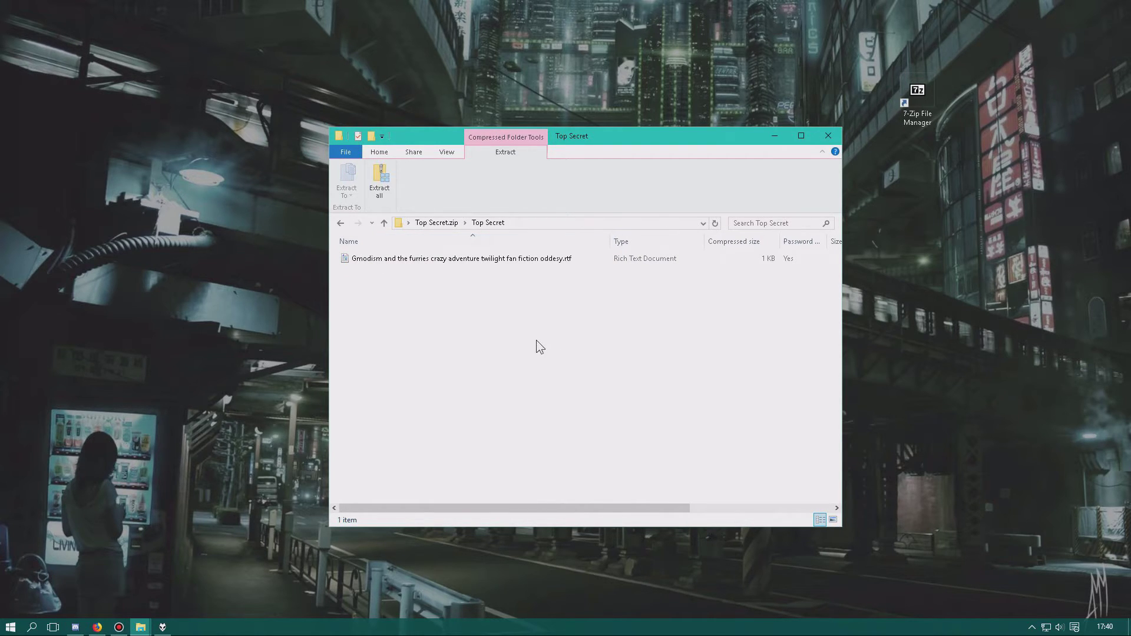
{"action": "double_click", "coordinate": [500, 259]}
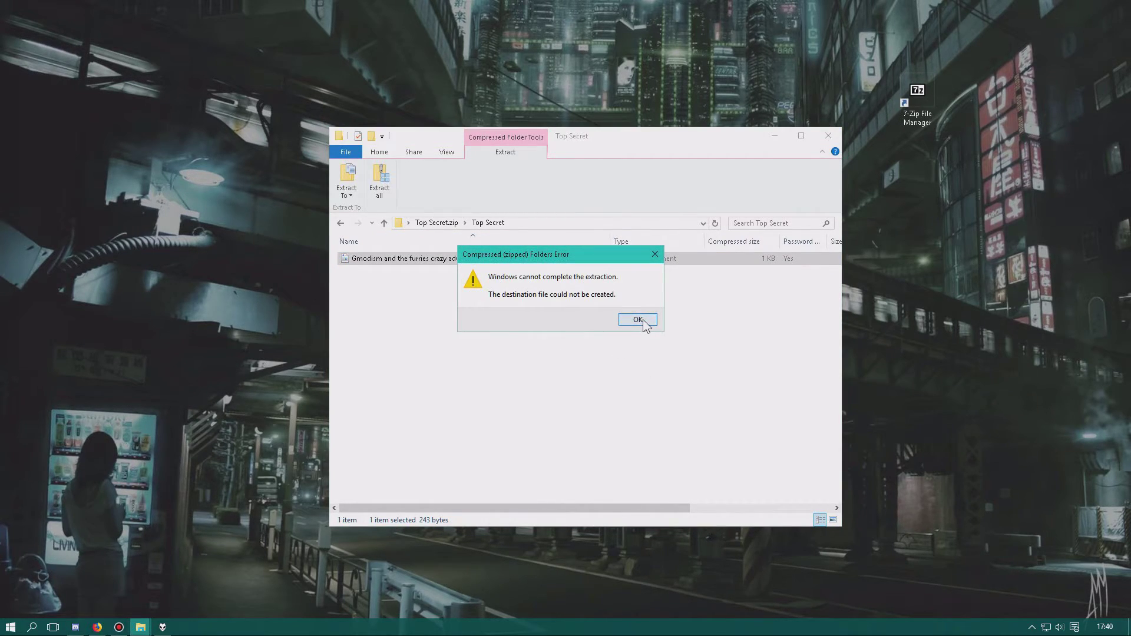
{"action": "left_click", "coordinate": [639, 320]}
{"action": "left_click", "coordinate": [828, 135]}
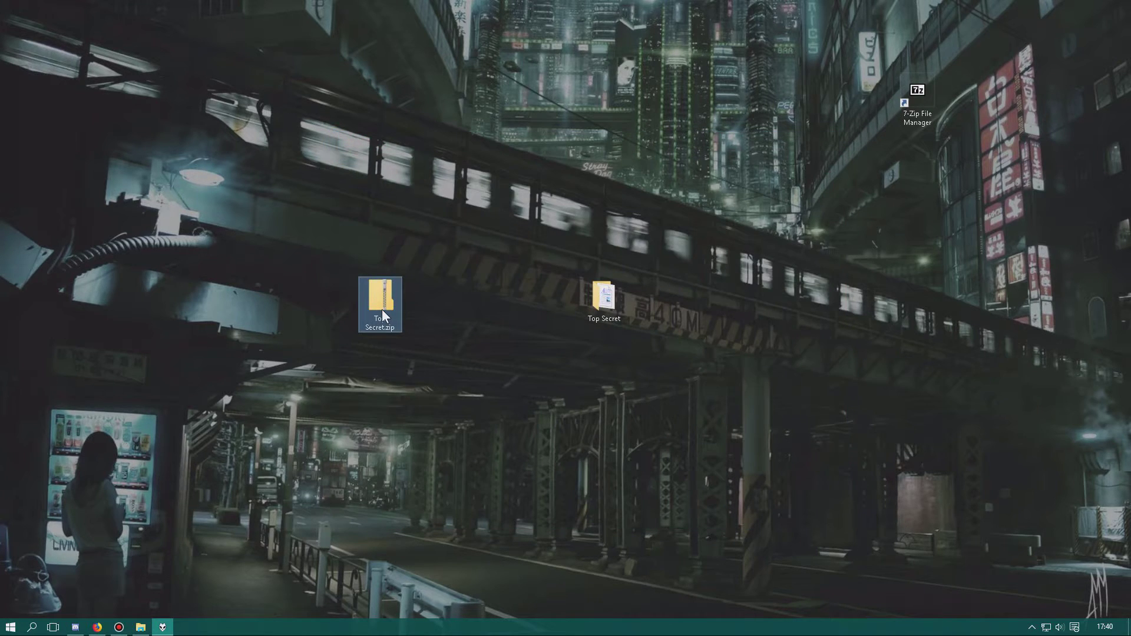
Open the zip's rtf in 7-Zip with its password, read it in WordPad, then close it
{"action": "right_click", "coordinate": [382, 309]}
{"action": "mouse_move", "coordinate": [460, 351]}
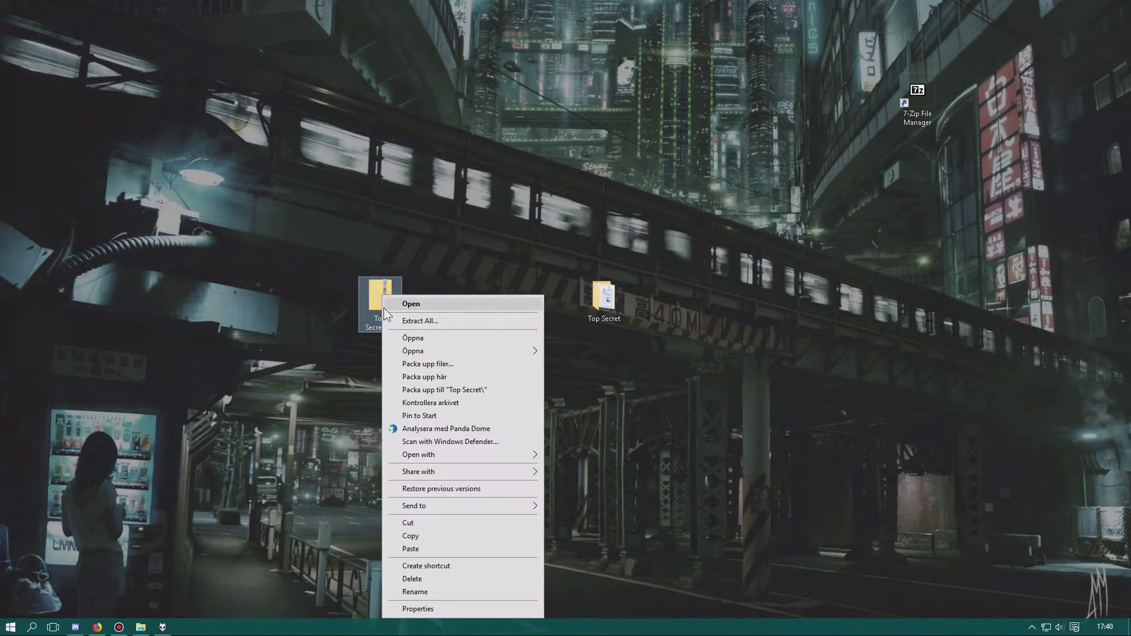
{"action": "left_click", "coordinate": [480, 346]}
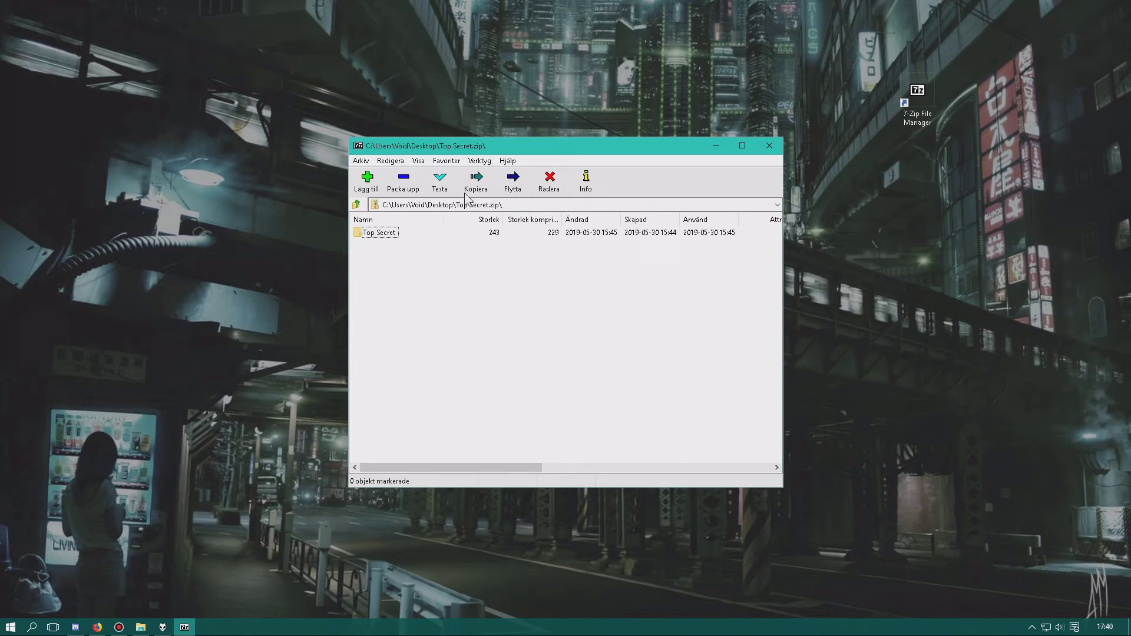
{"action": "left_click_drag", "start_coordinate": [548, 147], "coordinate": [676, 134]}
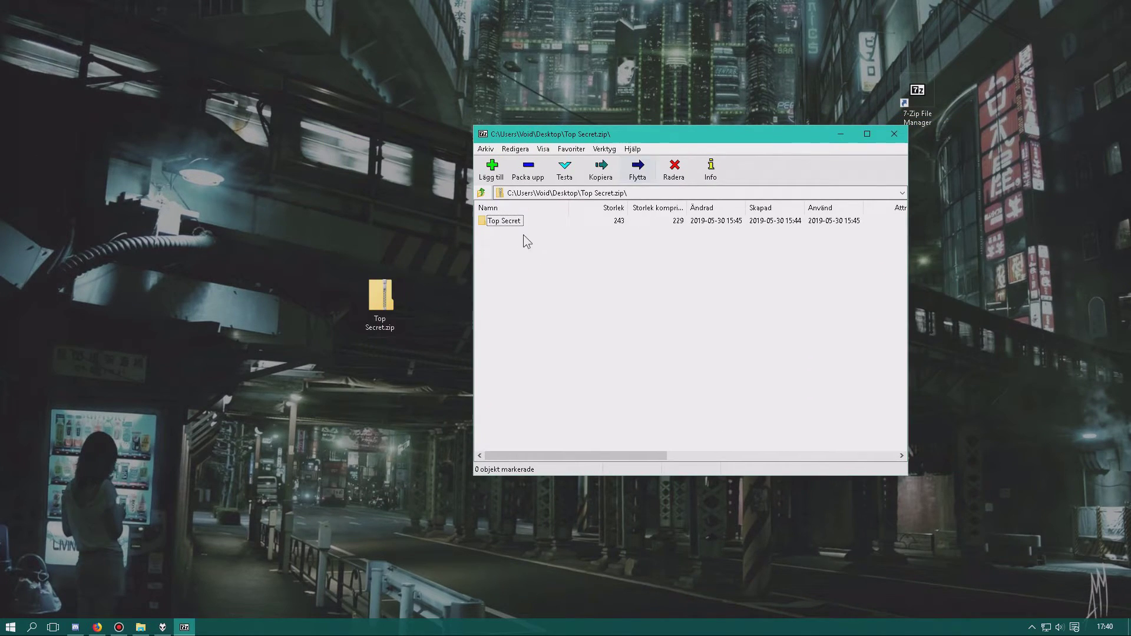
{"action": "double_click", "coordinate": [504, 222]}
{"action": "double_click", "coordinate": [534, 221]}
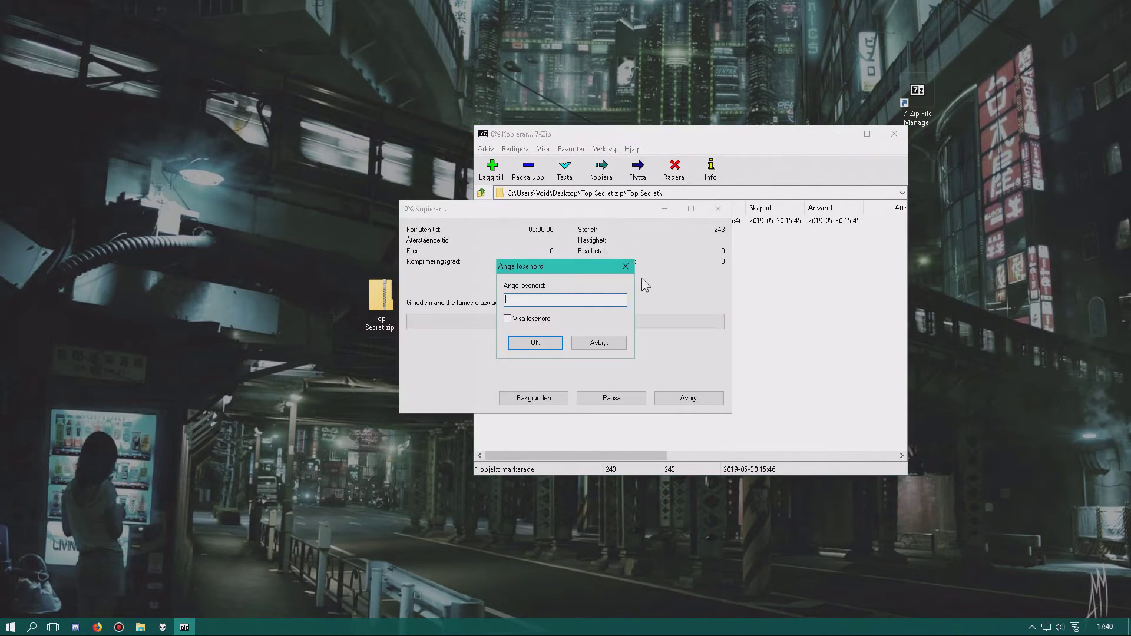
{"action": "type", "text": "***"}
{"action": "type", "text": "*"}
{"action": "left_click", "coordinate": [535, 343]}
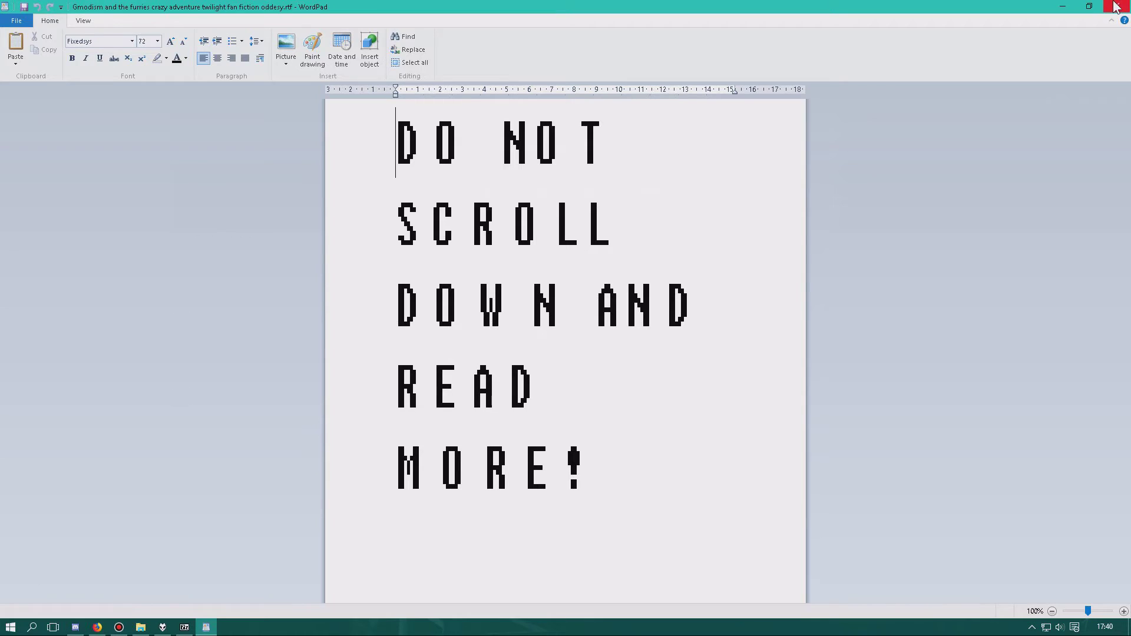
{"action": "left_click", "coordinate": [1113, 8]}
Clear the file selection in the Top Secret.zip file list
{"action": "left_click", "coordinate": [679, 274]}
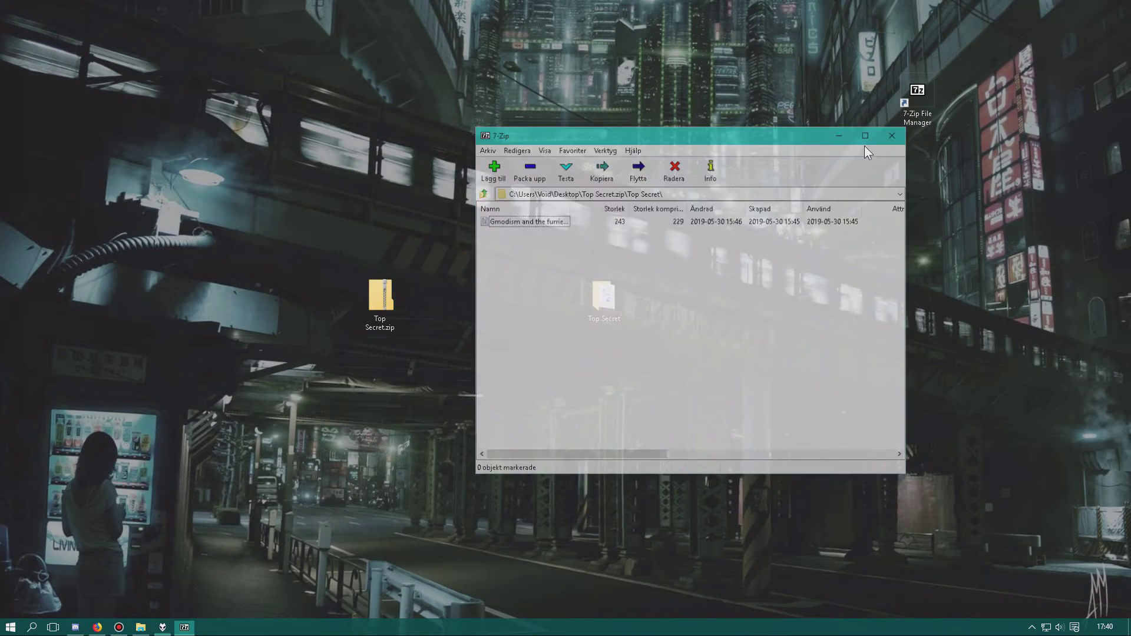